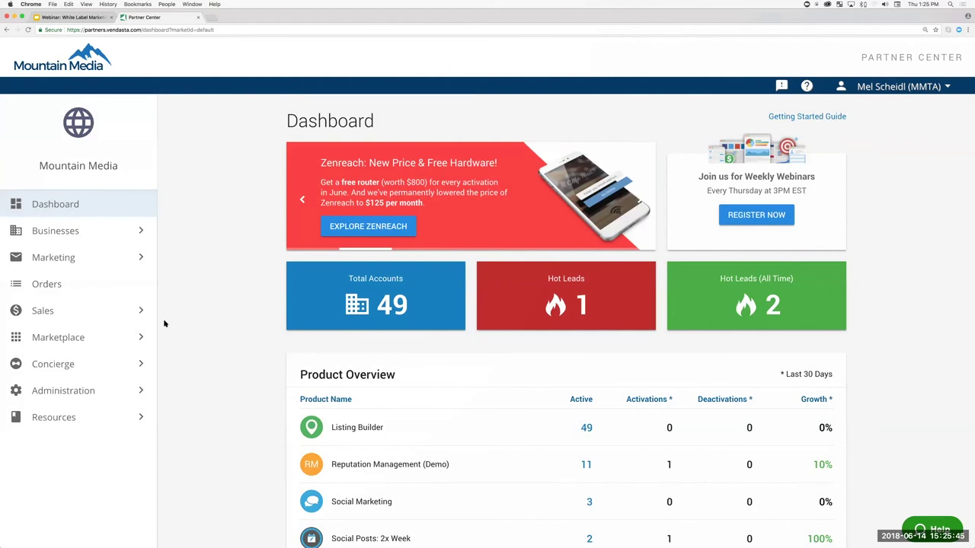
- Open the Marketplace product catalogue and browse the available products, their prices and enabled status
click(35, 337)
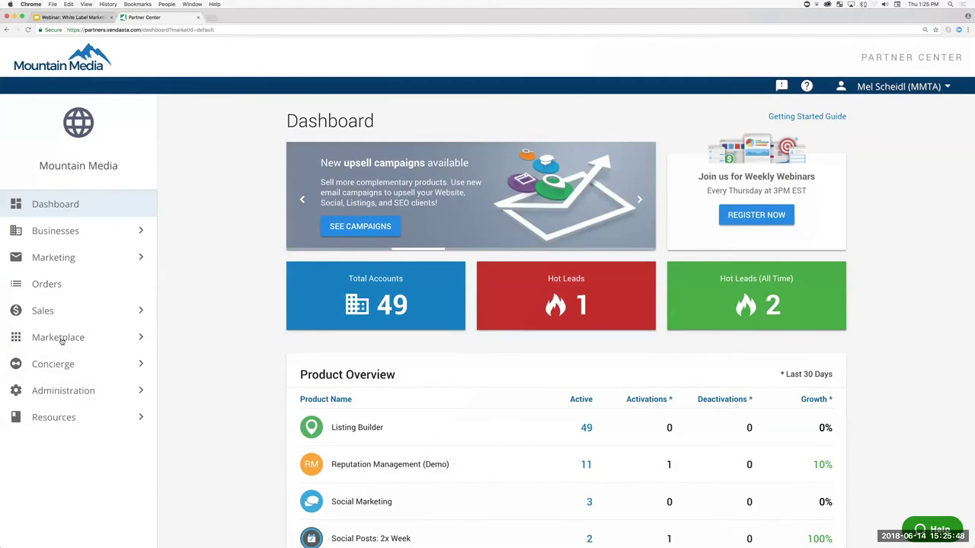
click(61, 340)
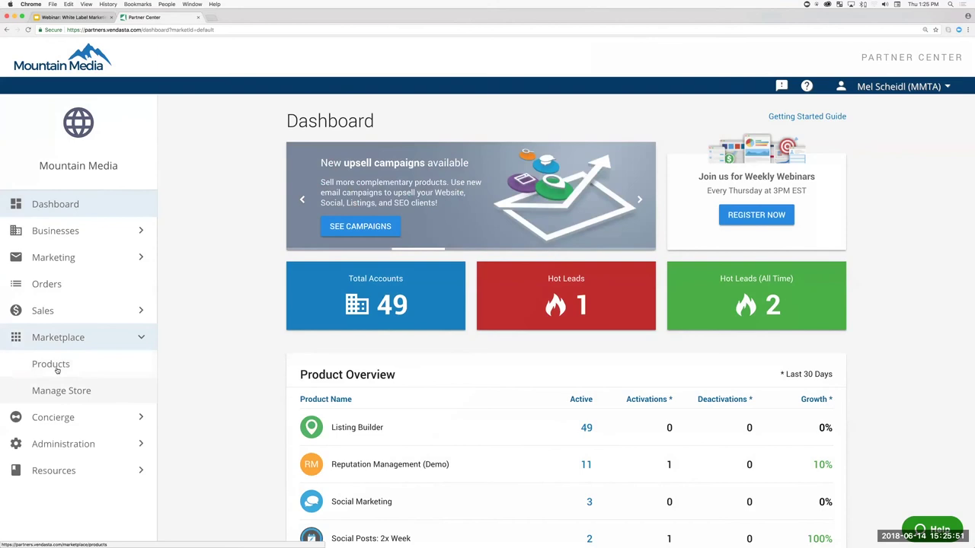
click(56, 369)
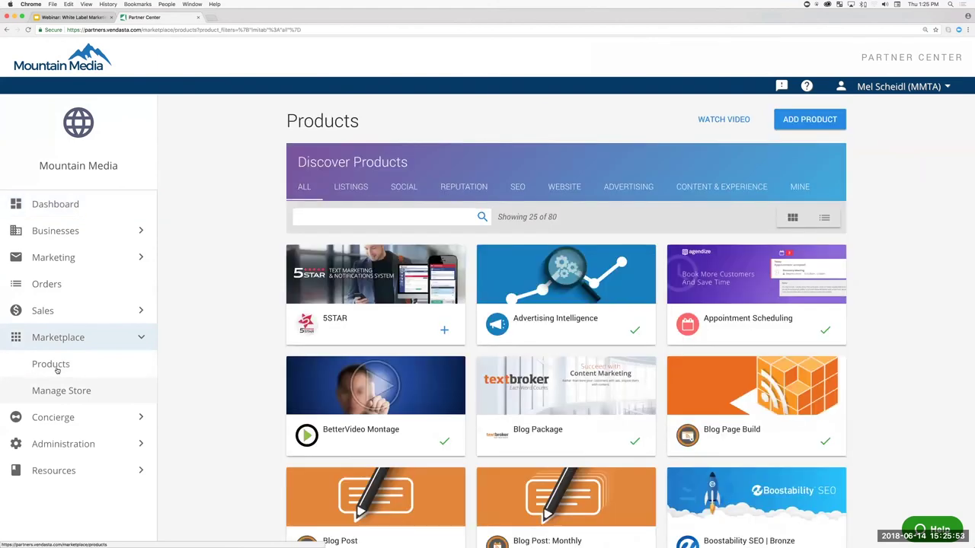
scroll(489, 284, down, 2)
scroll(489, 284, down, 5)
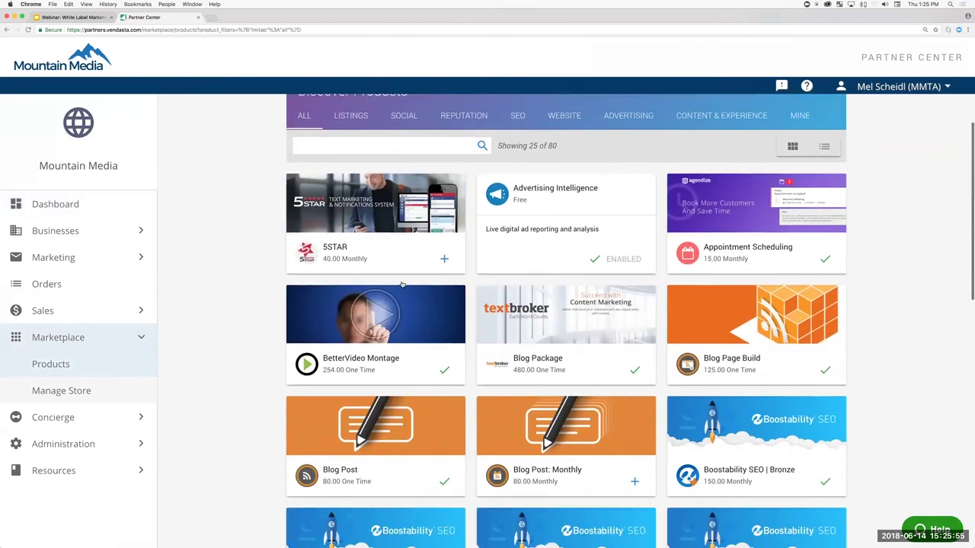
scroll(240, 288, down, 15)
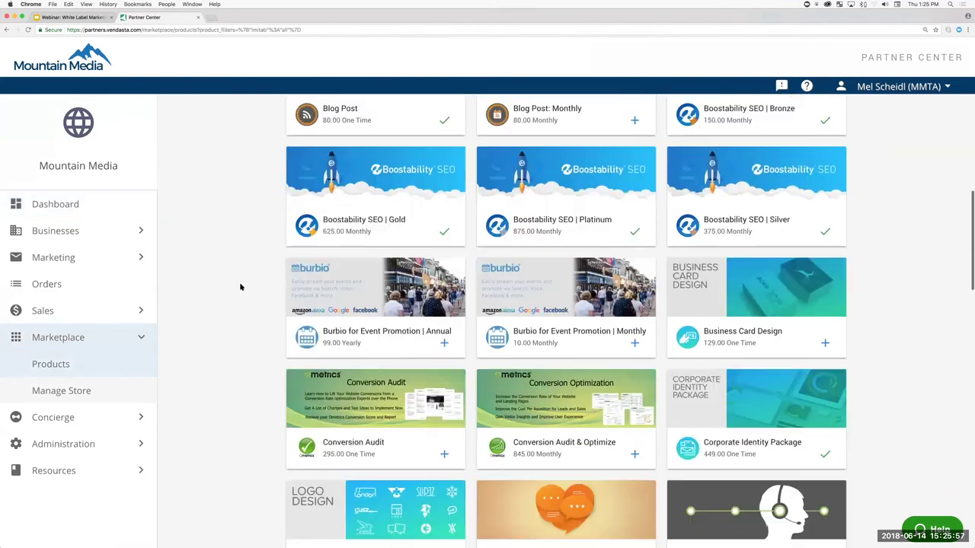
scroll(240, 287, down, 10)
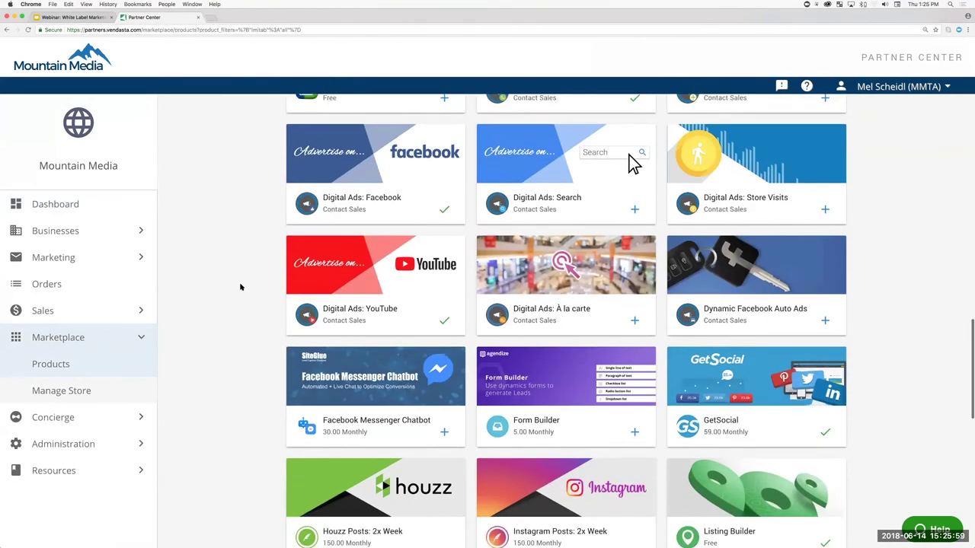
scroll(240, 287, down, 5)
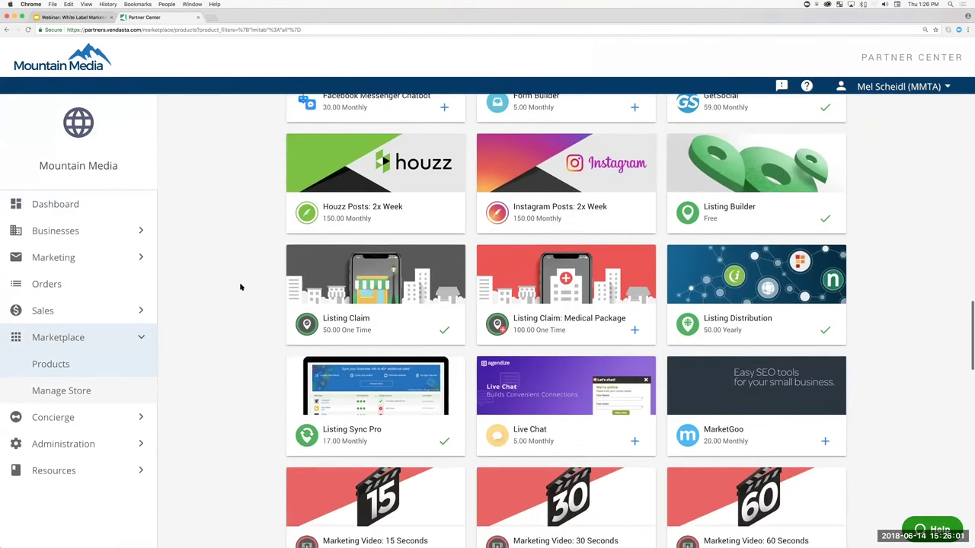
scroll(240, 287, up, 20)
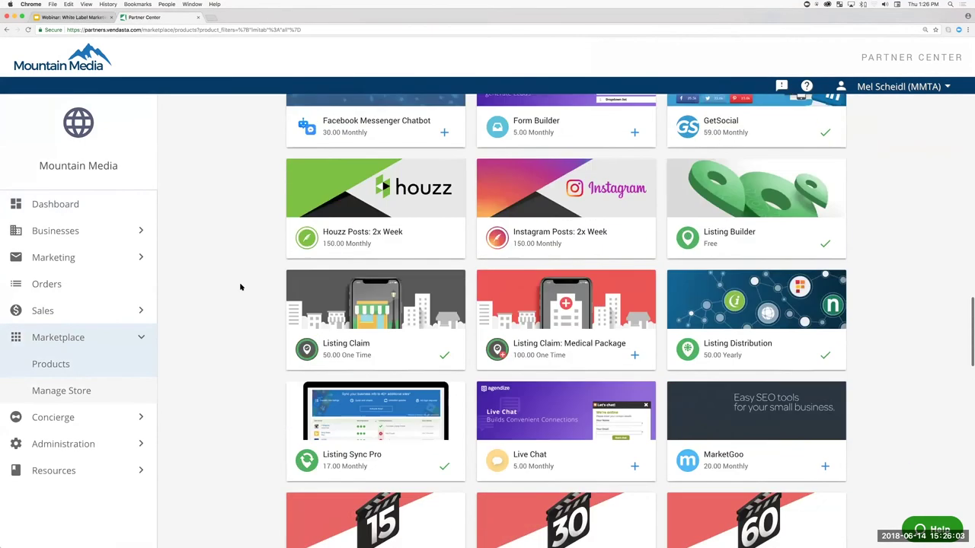
scroll(240, 287, up, 7)
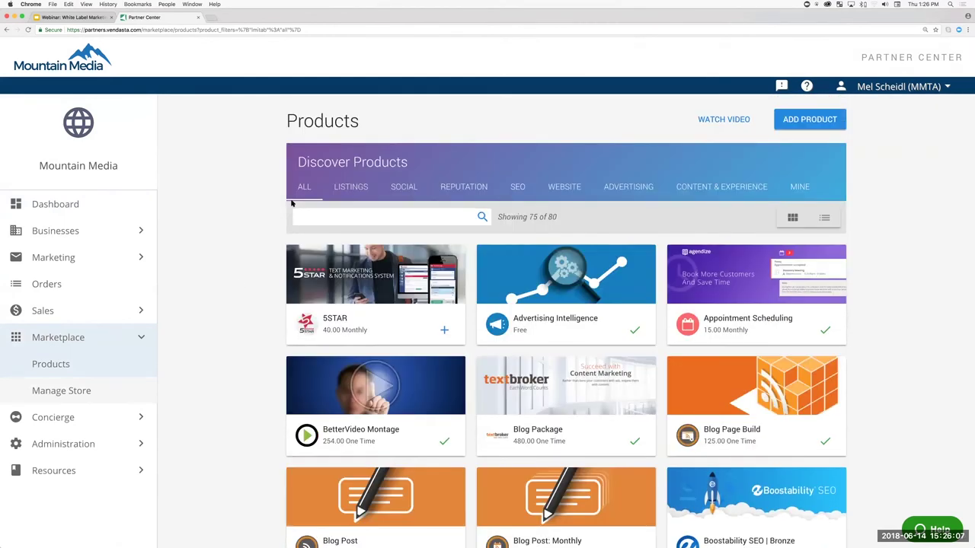
- Filter the catalogue to Listings, enable My Listing Page Build, and choose to add it to the store later
click(345, 191)
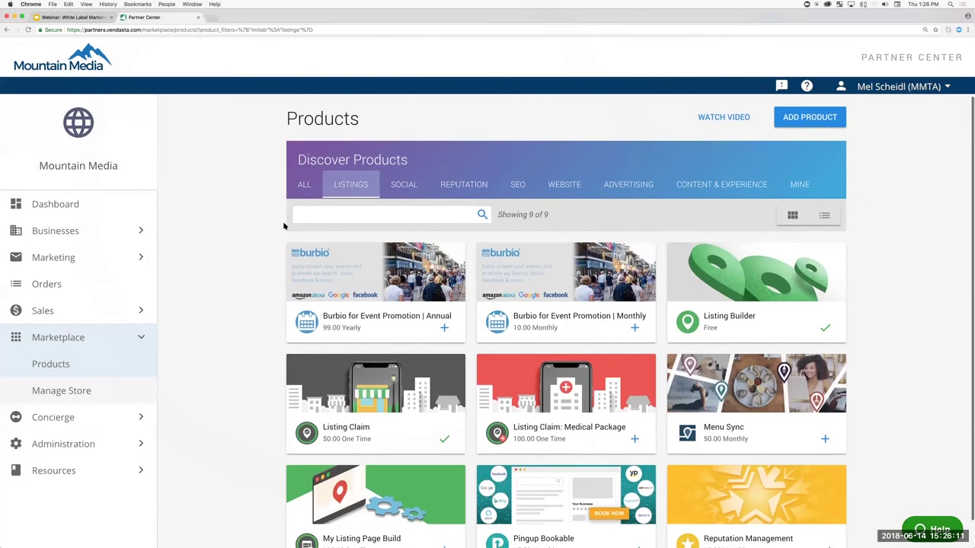
scroll(287, 227, down, 1)
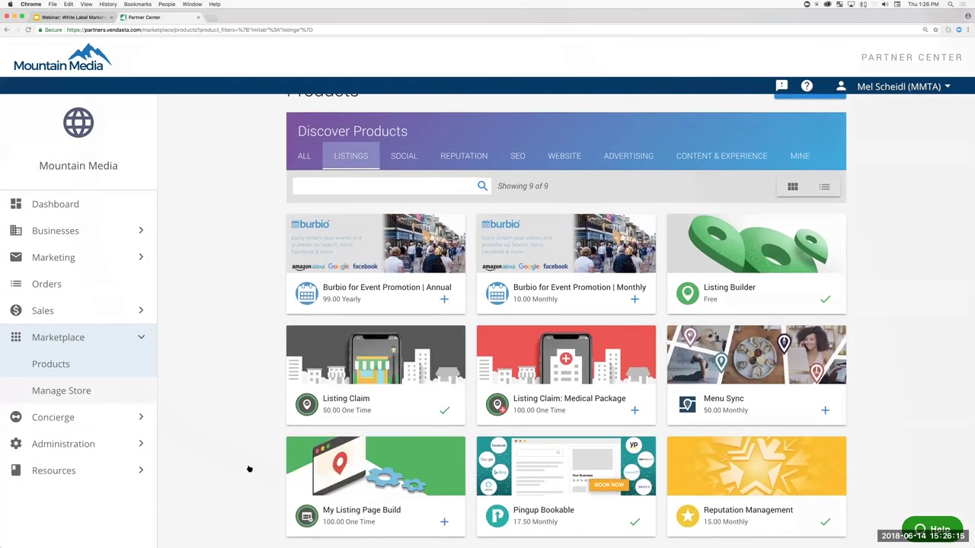
click(332, 480)
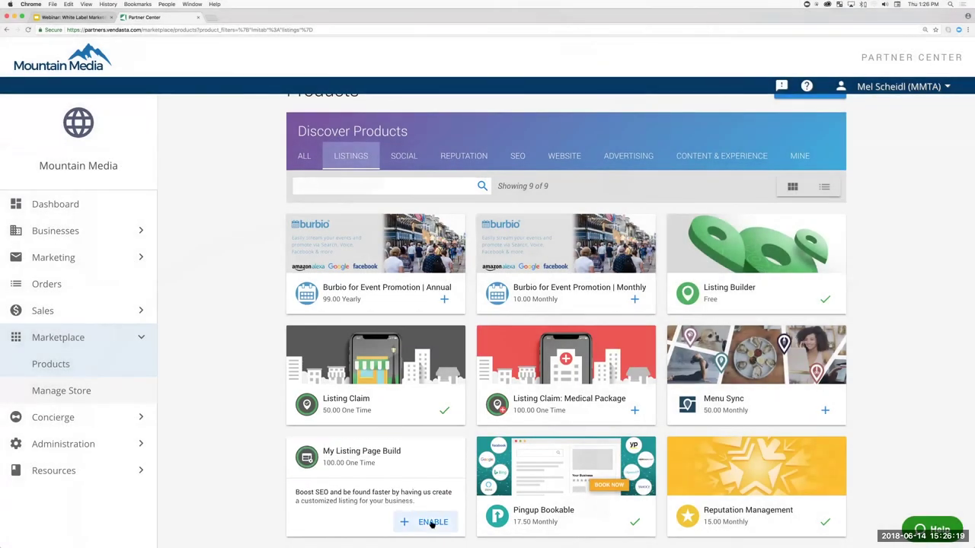
click(431, 523)
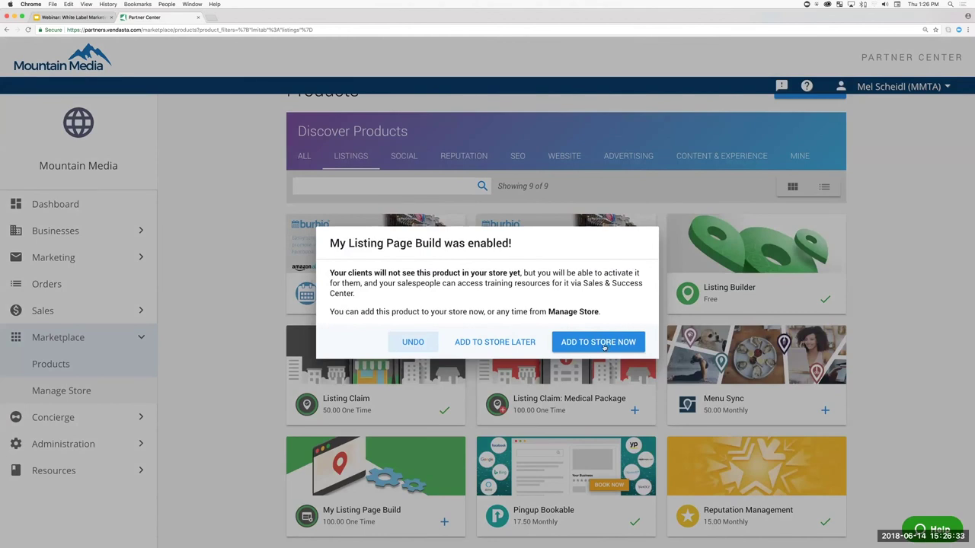
click(490, 345)
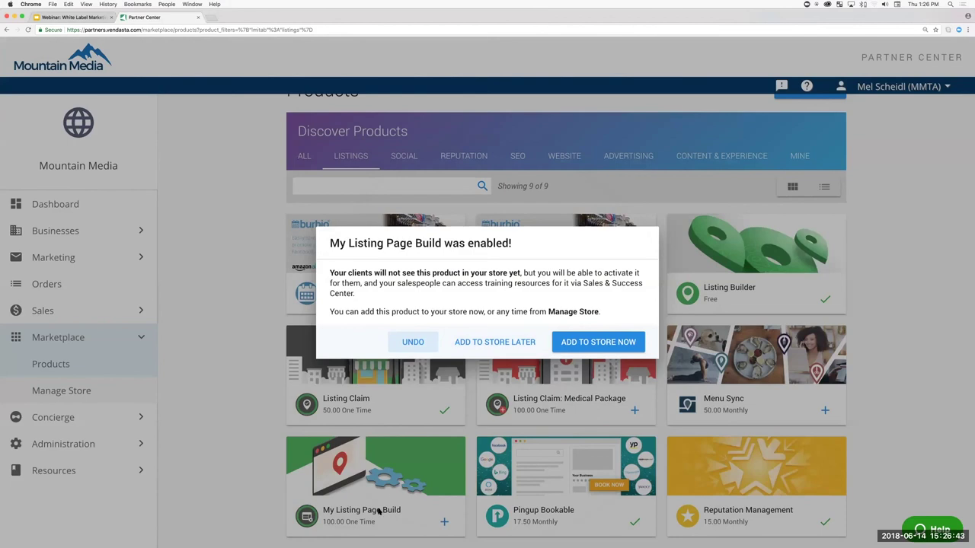
click(497, 342)
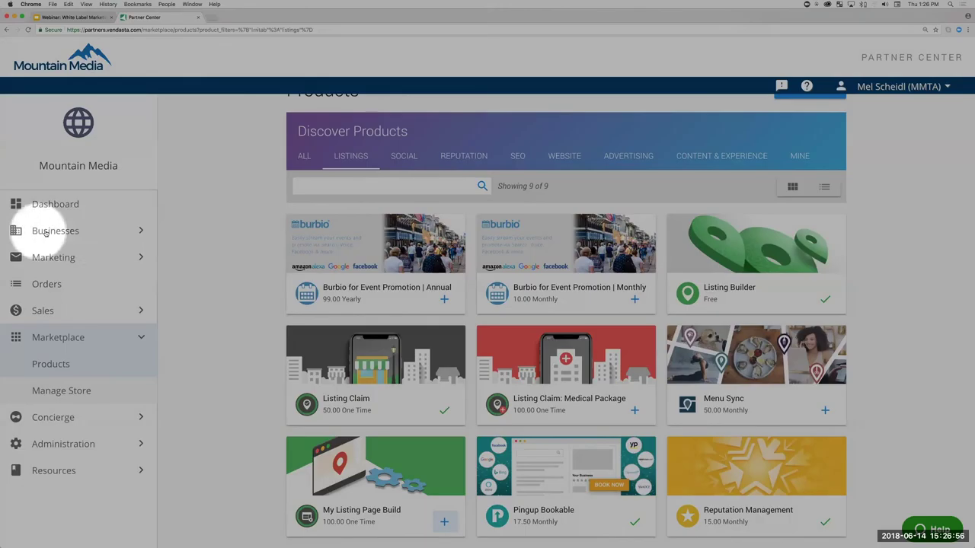
- Open the Mountain Media business account and examine its active products and the options for Website Maintenance & Management
click(46, 232)
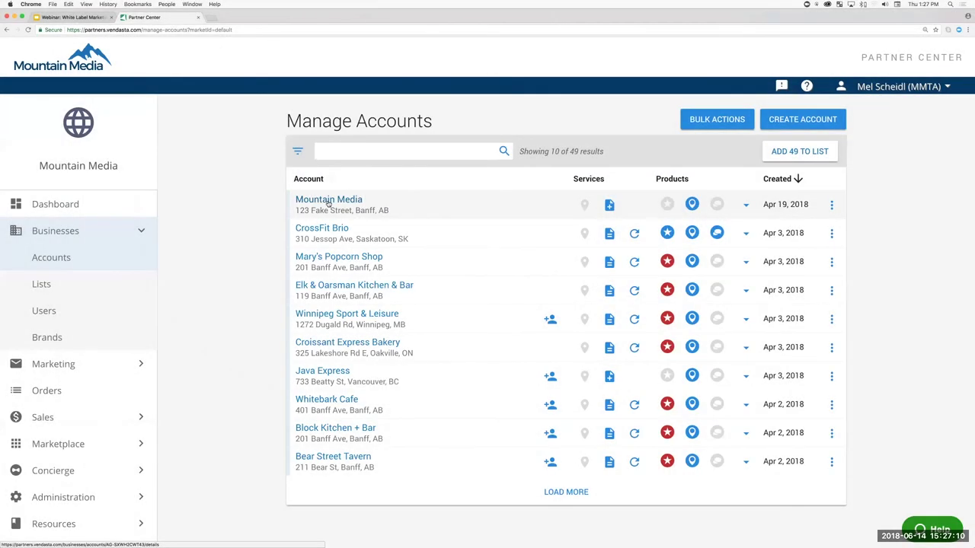
click(327, 200)
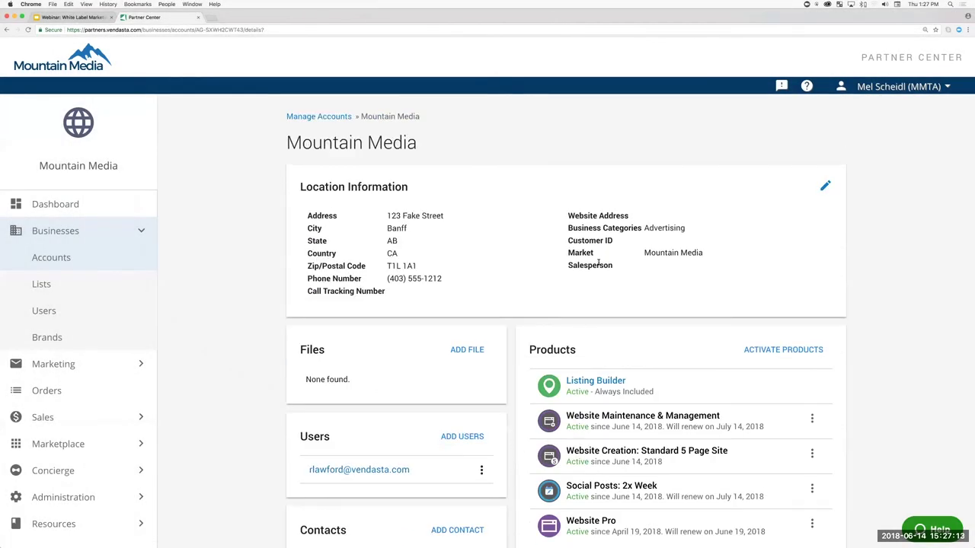
scroll(610, 264, down, 2)
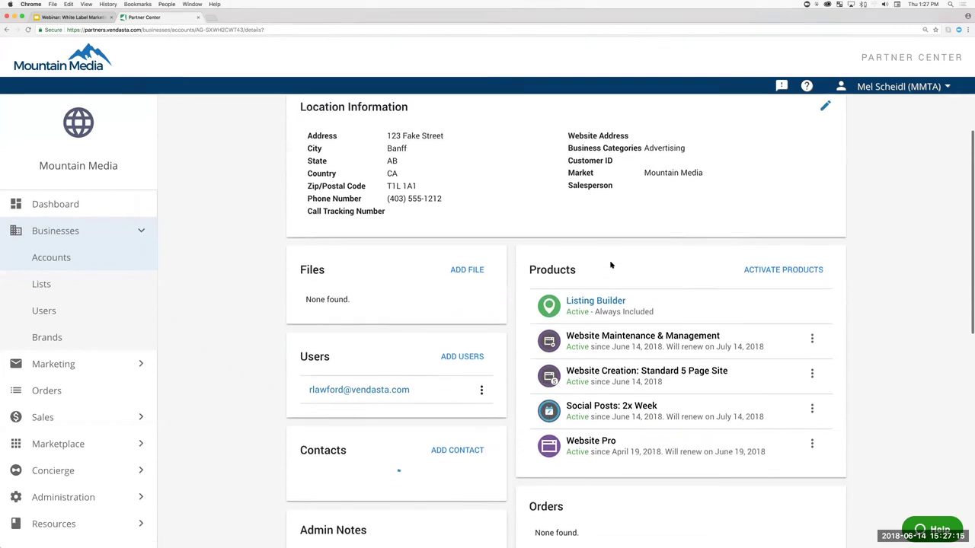
scroll(675, 282, down, 1)
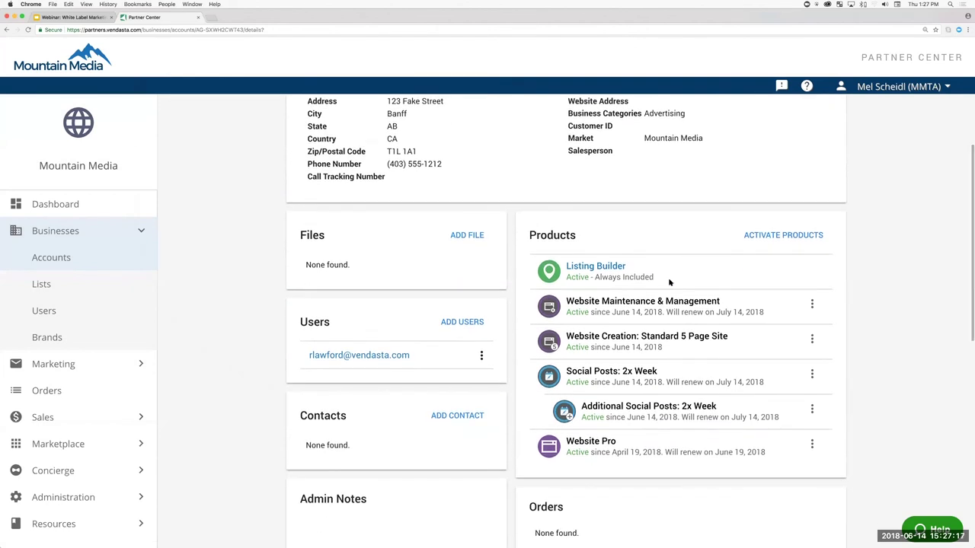
scroll(670, 283, down, 1)
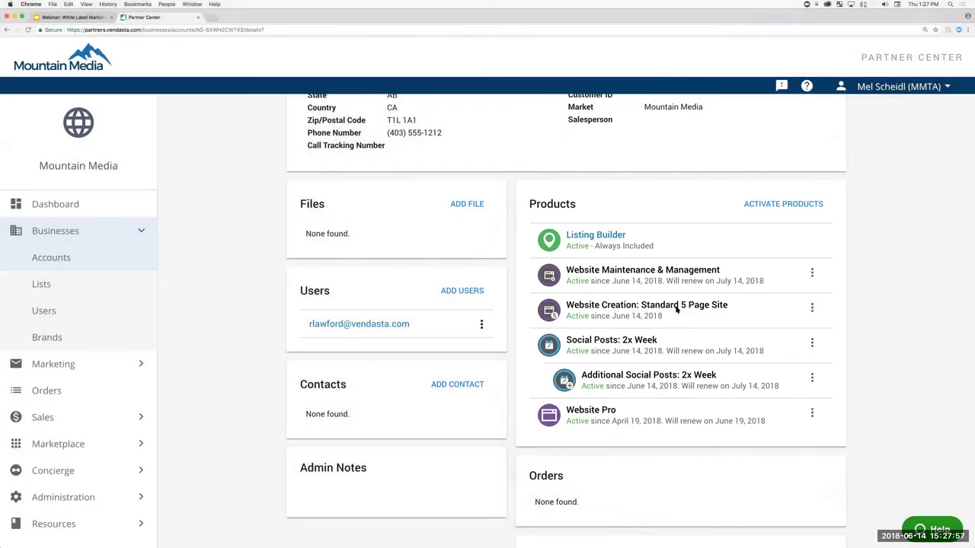
click(812, 273)
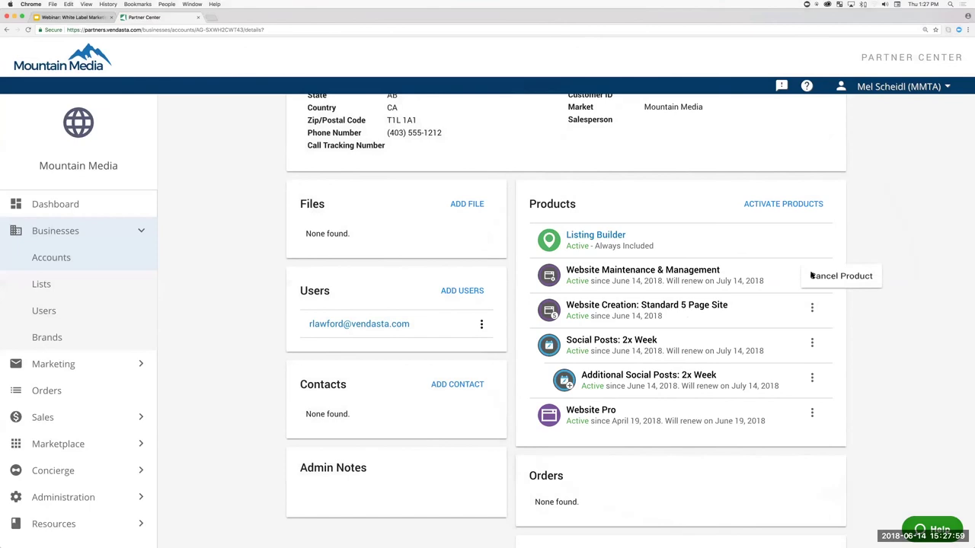
click(666, 270)
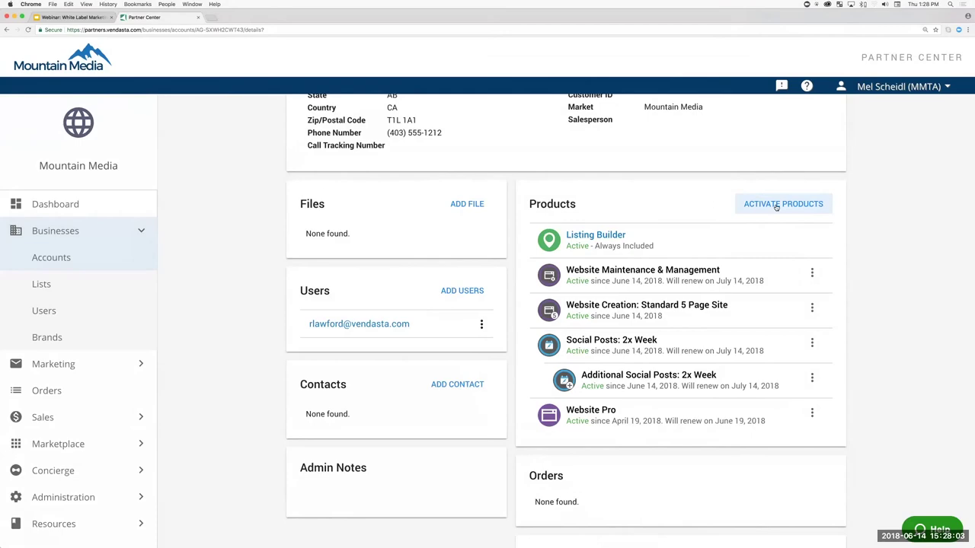
- Find the "additional" add-ons, select 2 Additional Pages for Website Maintenance & Management, view the purchase summary, and return to the account without purchasing
click(775, 207)
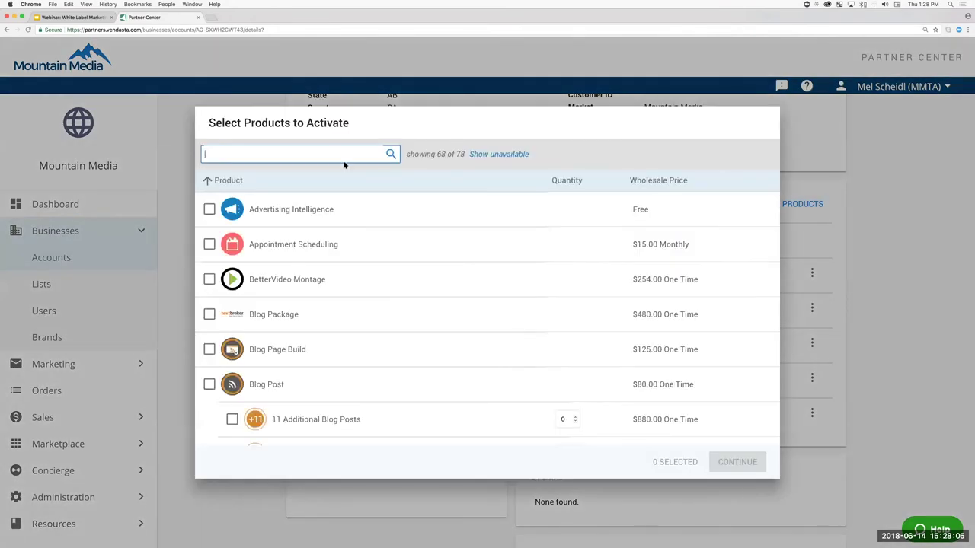
text(additional)
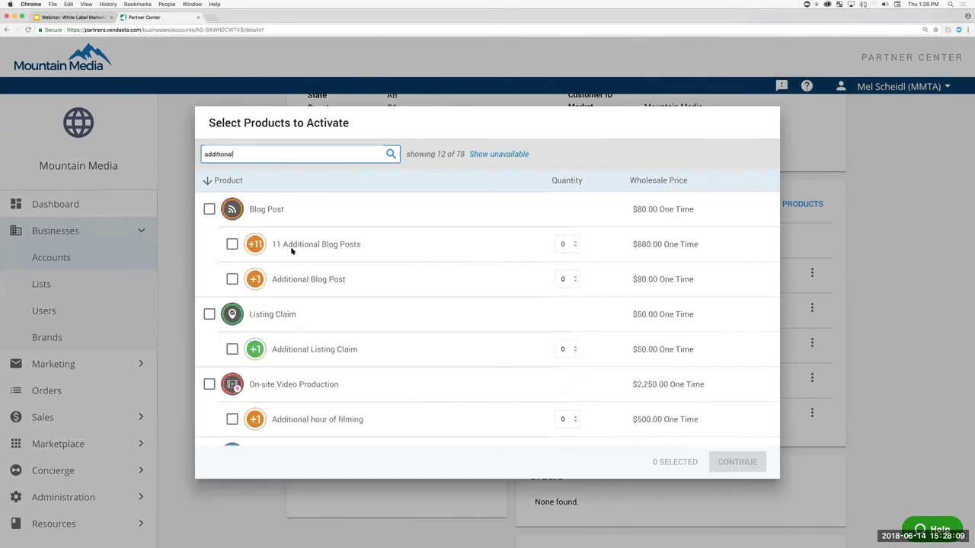
scroll(292, 250, down, 5)
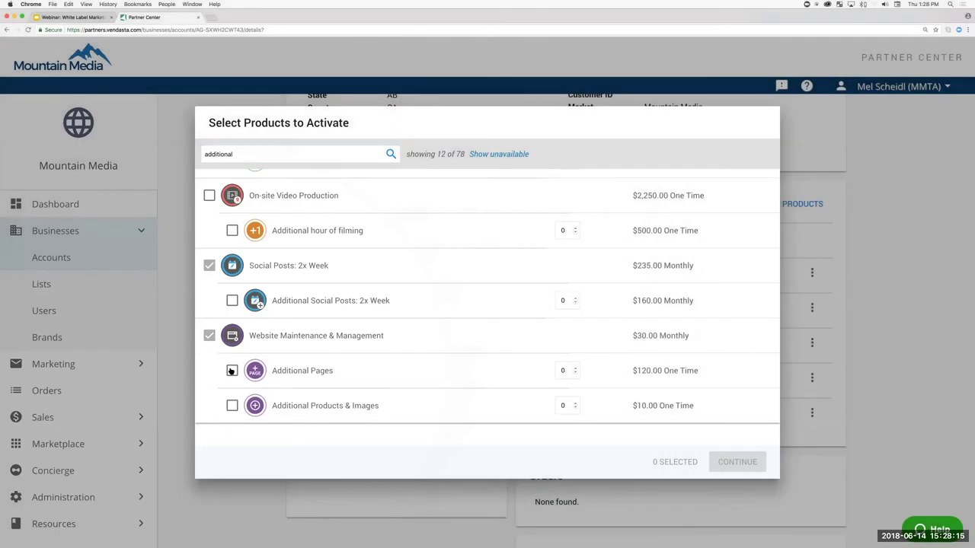
click(232, 370)
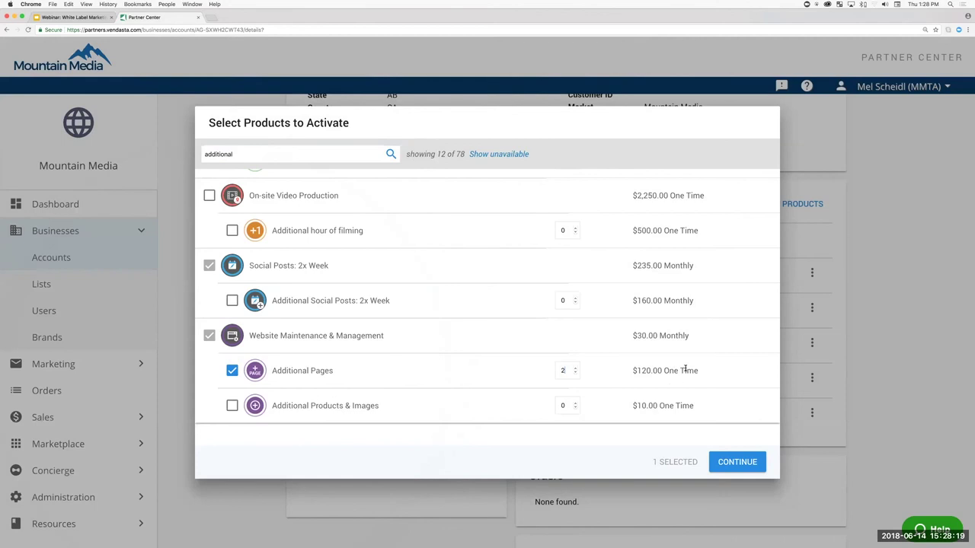
click(729, 459)
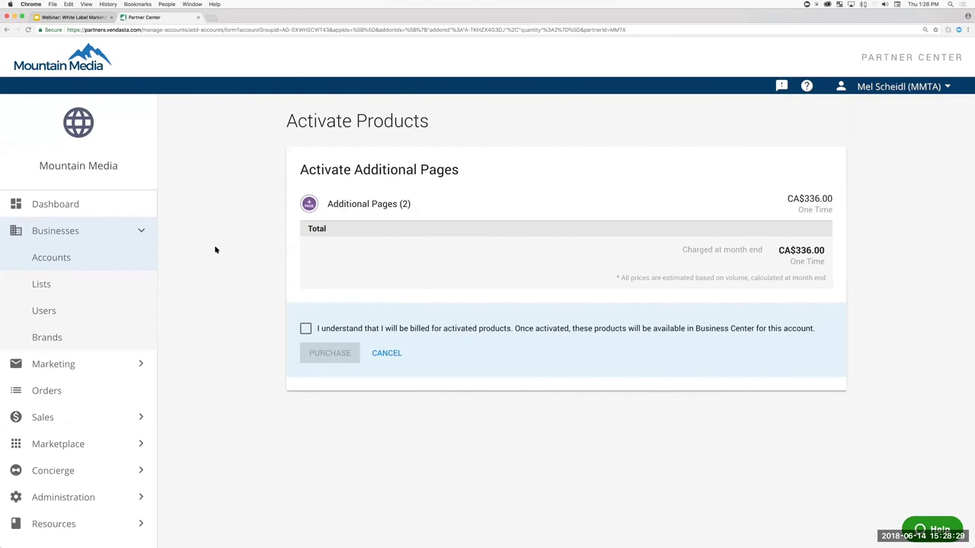
click(7, 29)
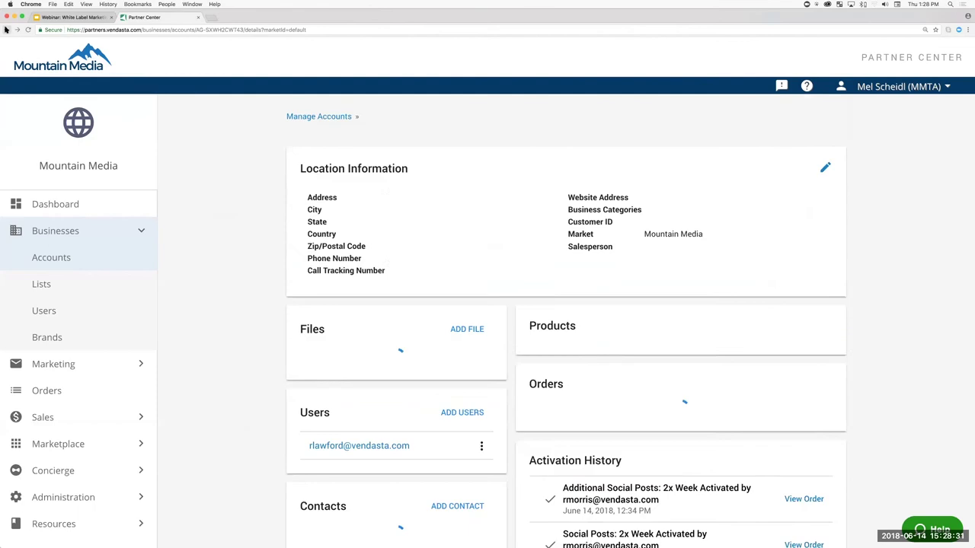
- Examine the active products of the Mountain Media account, highlighting Social Posts: 2x Week
scroll(854, 391, down, 1)
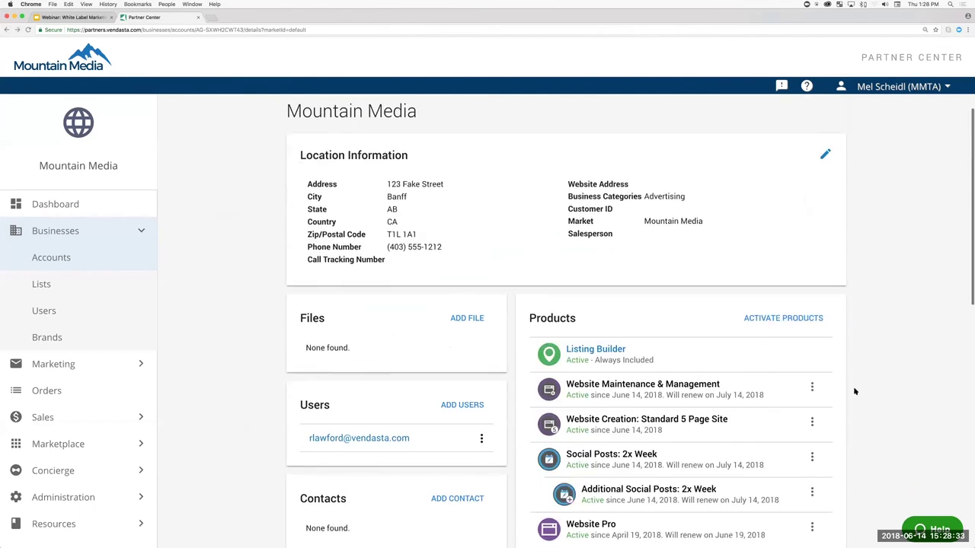
scroll(711, 369, down, 3)
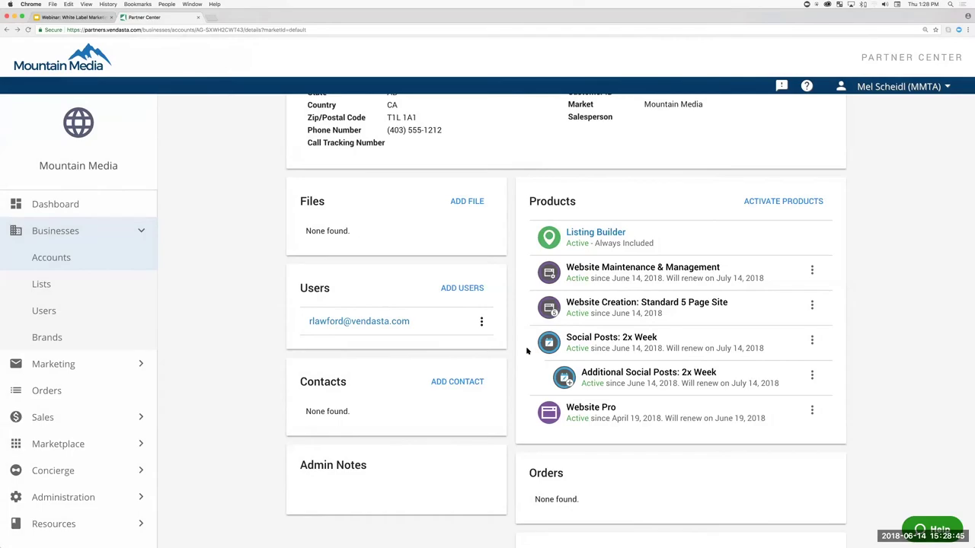
drag(566, 337, 656, 337)
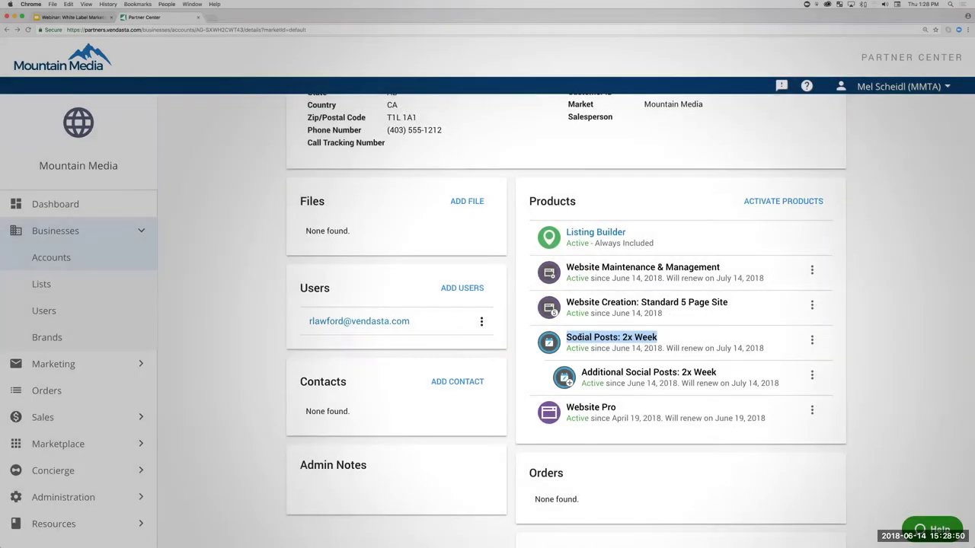
click(623, 337)
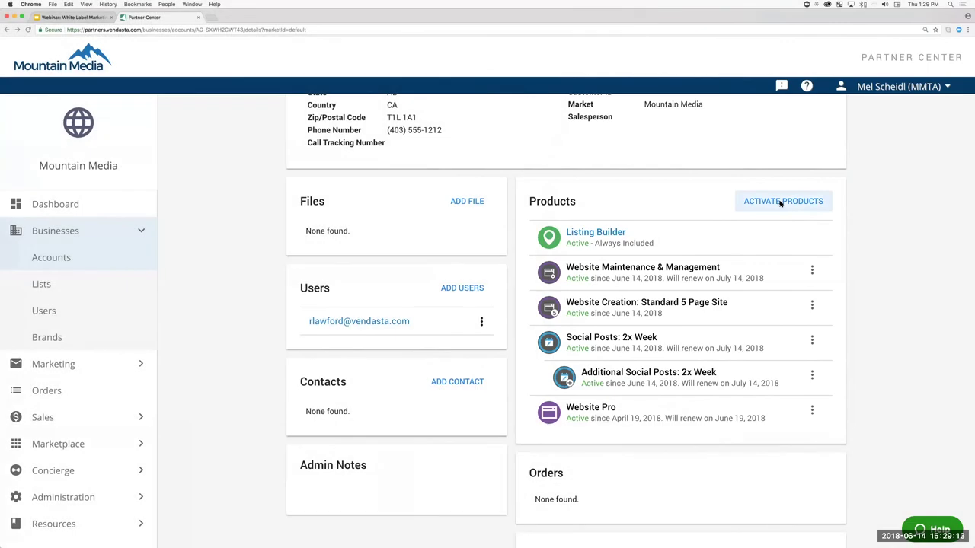
- Search the products to activate for "custom" and select Custom Images: 2x Week under Social Posts with a quantity of 2
click(779, 201)
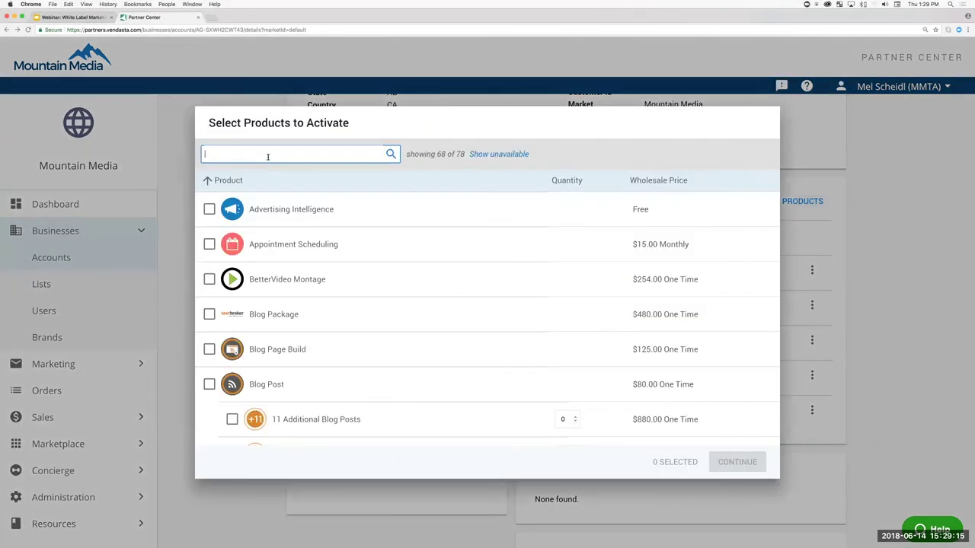
text(custom)
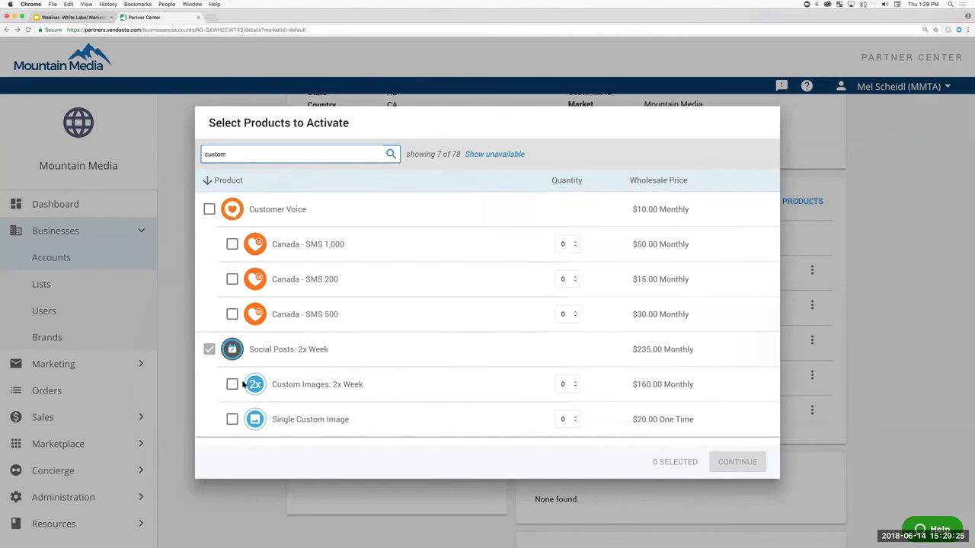
click(232, 384)
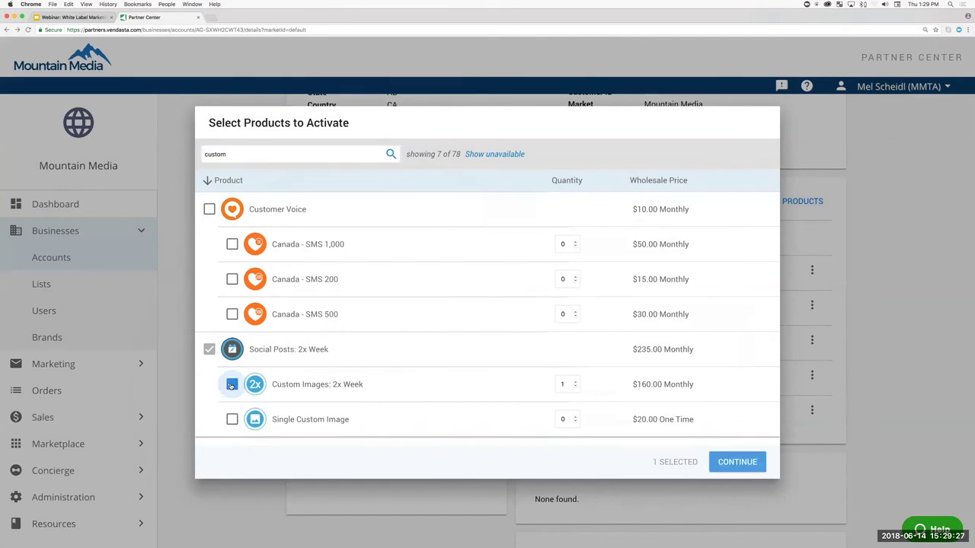
click(575, 381)
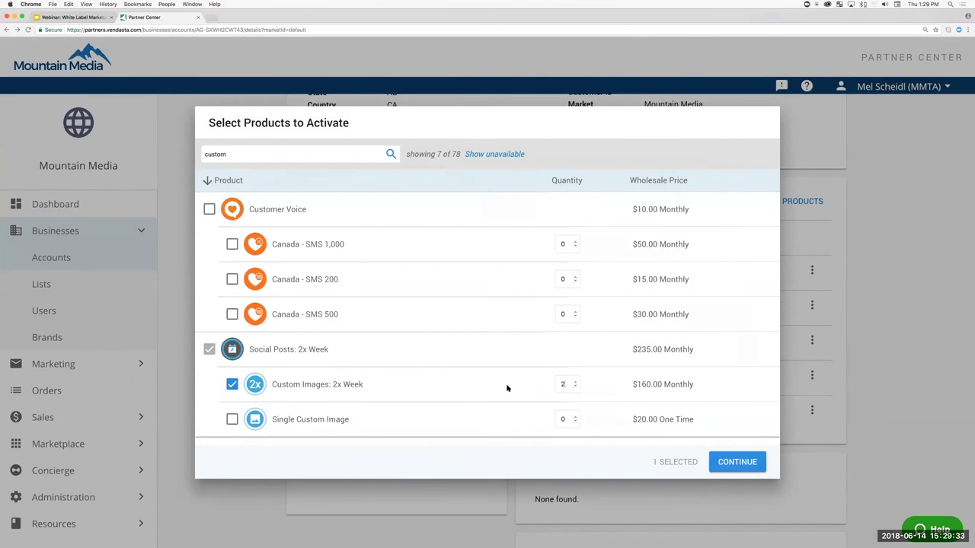
- Deselect Custom Images: 2x Week, try Single Custom Image in its place, and clear that selection too
click(232, 385)
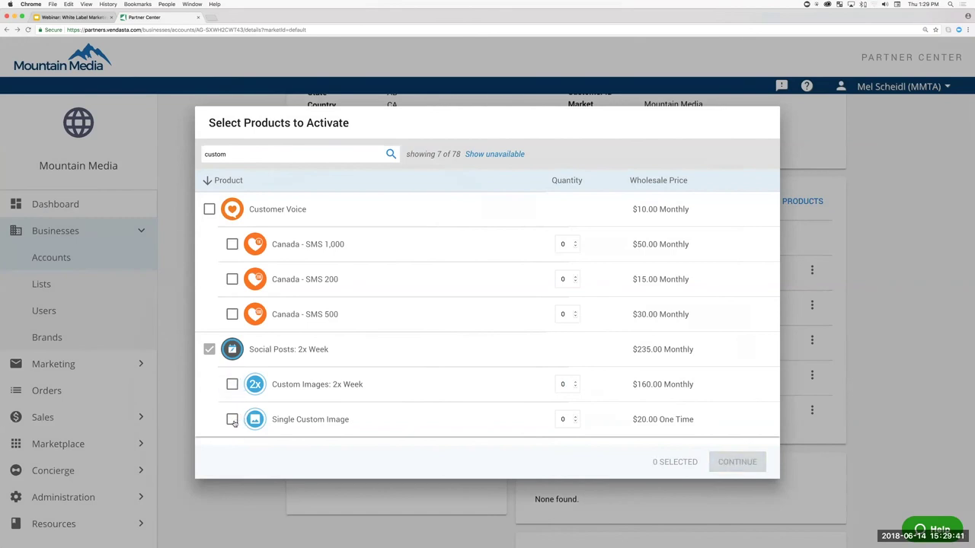
click(233, 420)
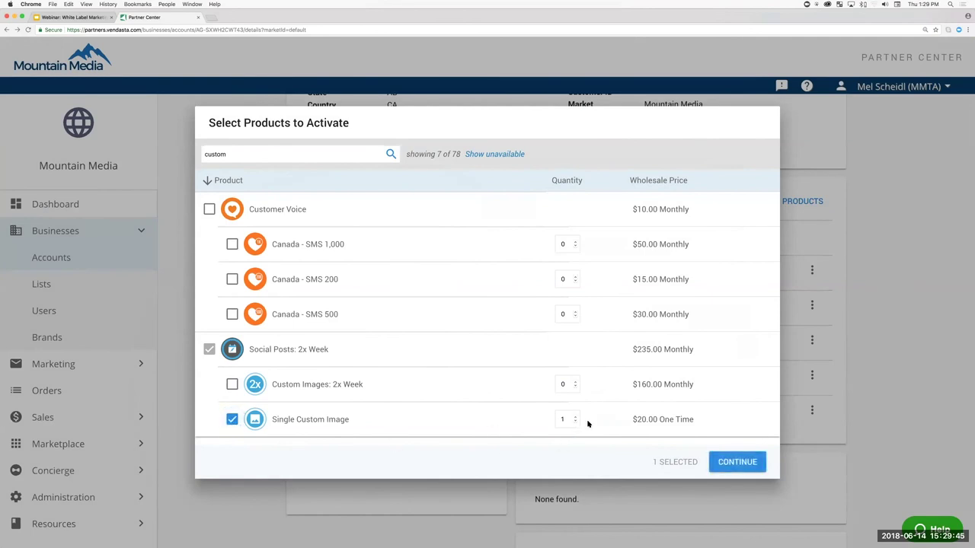
click(557, 419)
click(233, 419)
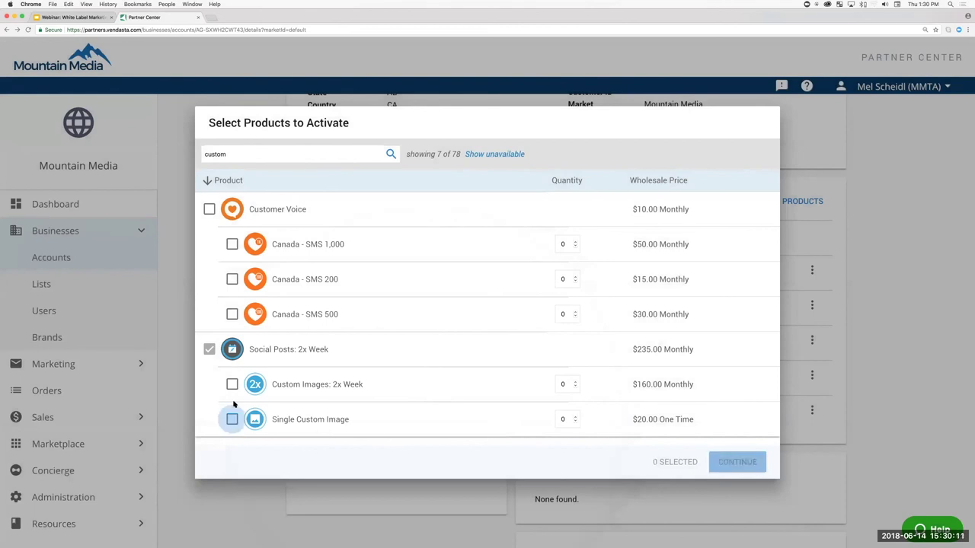
- Select Custom Images: 2x Week again with a quantity of 2 and continue to the activation form
click(232, 385)
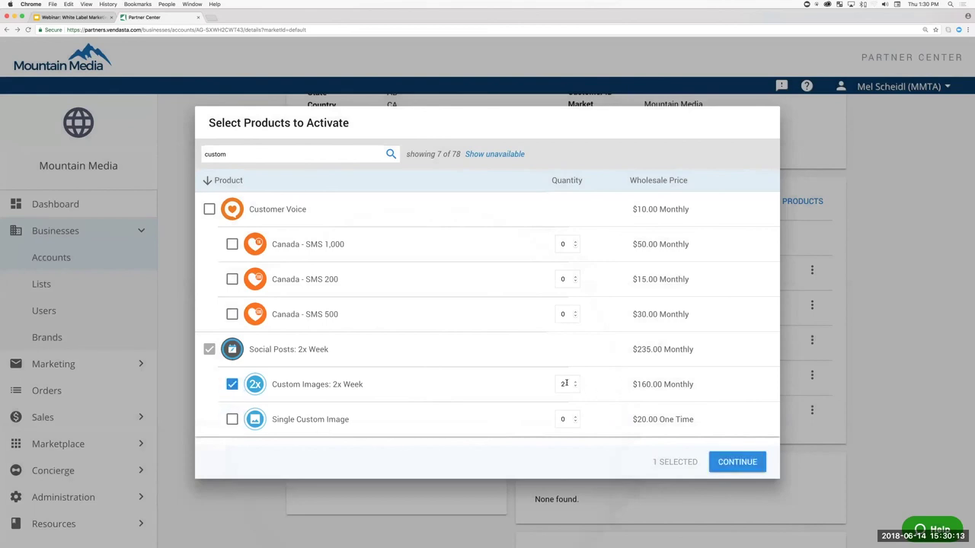
click(563, 385)
click(558, 384)
click(734, 461)
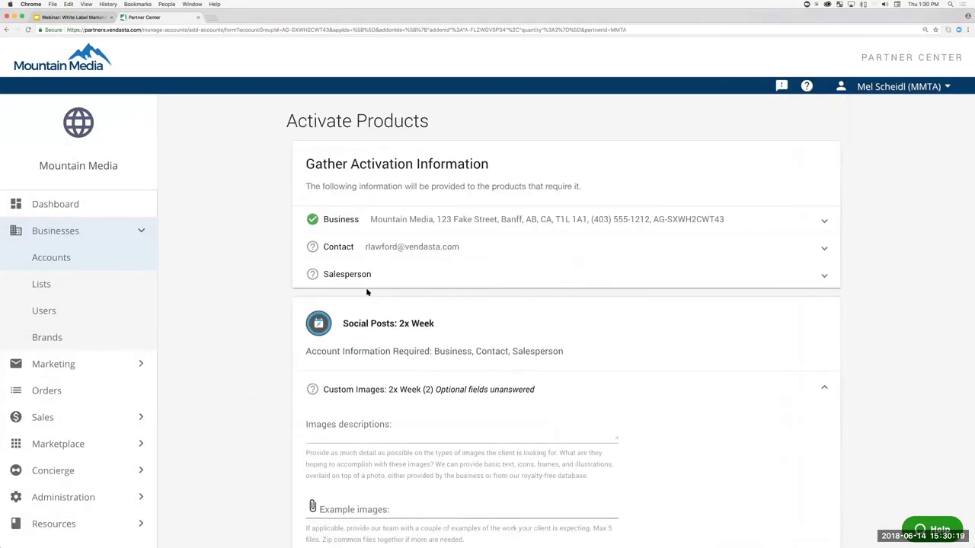
- Review the Custom Images: 2x Week activation questions and cost summary, and return to the account's product list without purchasing
scroll(370, 283, down, 5)
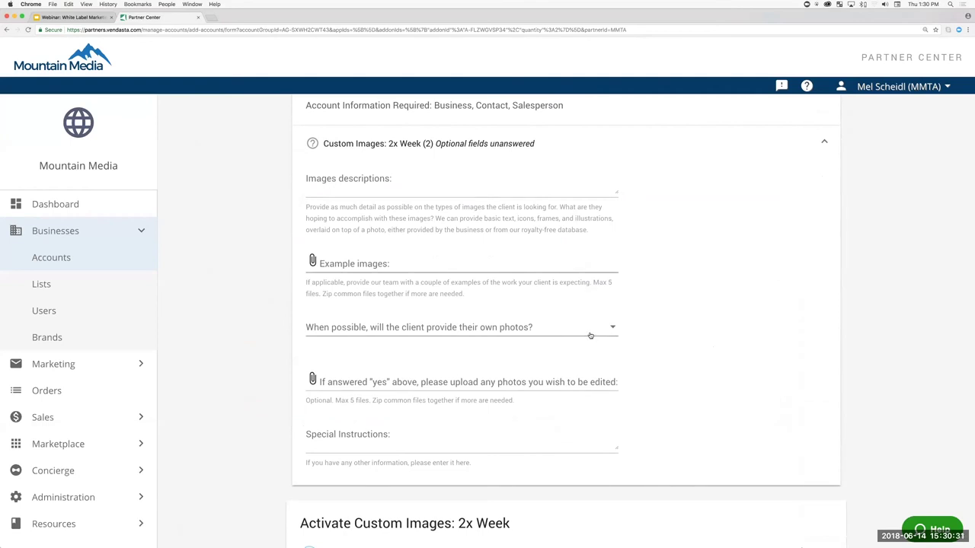
scroll(533, 335, down, 1)
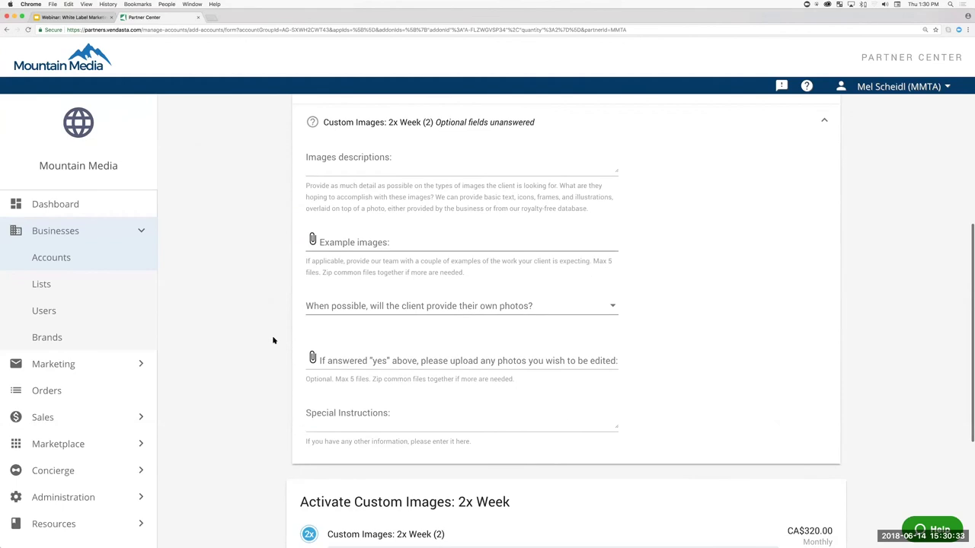
scroll(274, 340, down, 3)
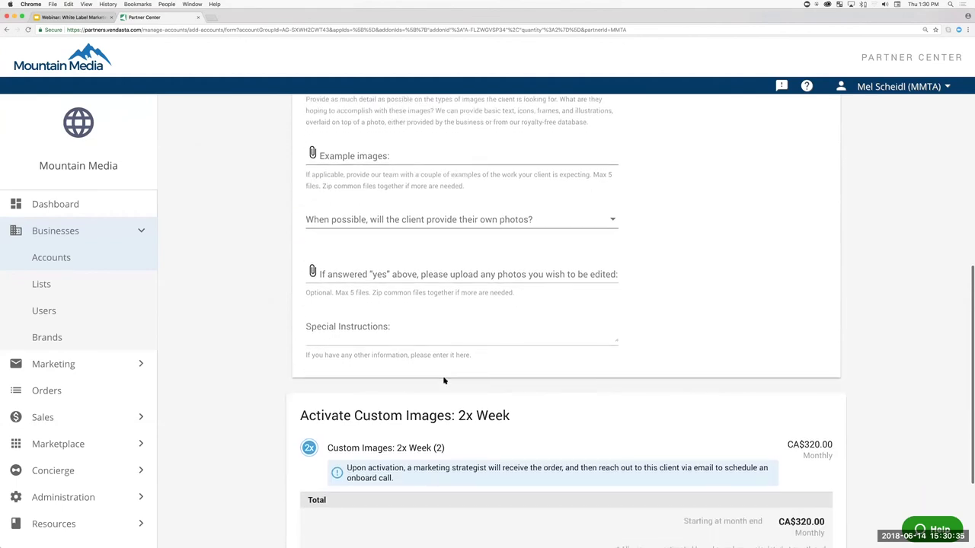
scroll(445, 381, down, 5)
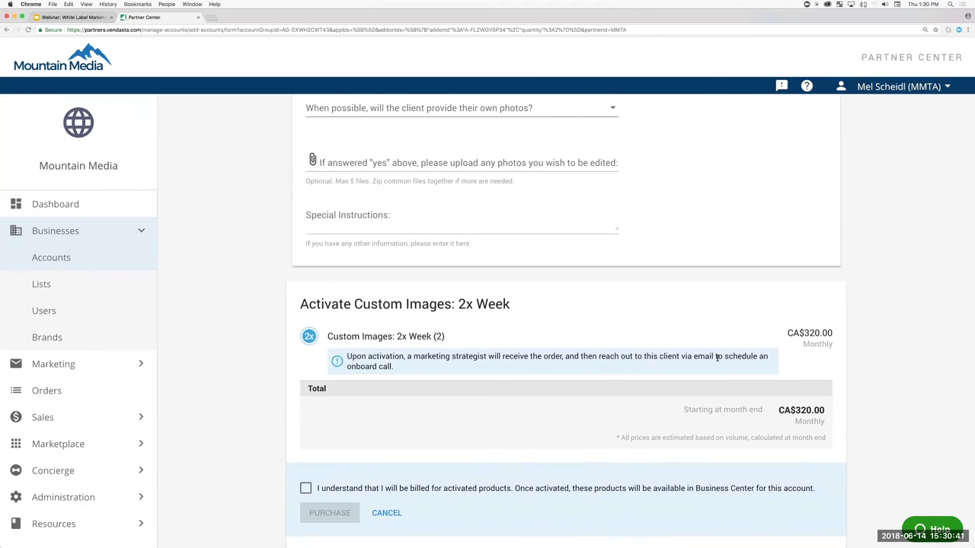
scroll(505, 388, down, 1)
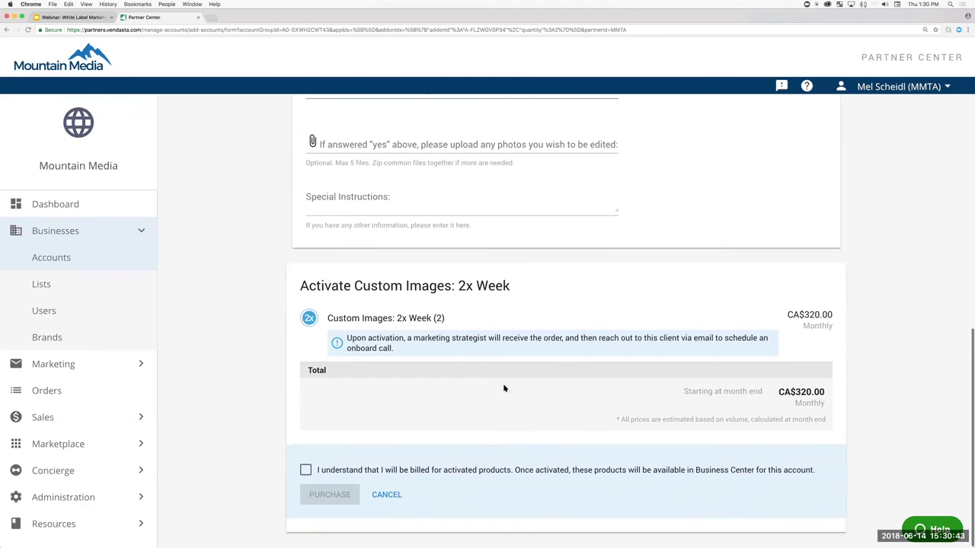
scroll(505, 388, up, 10)
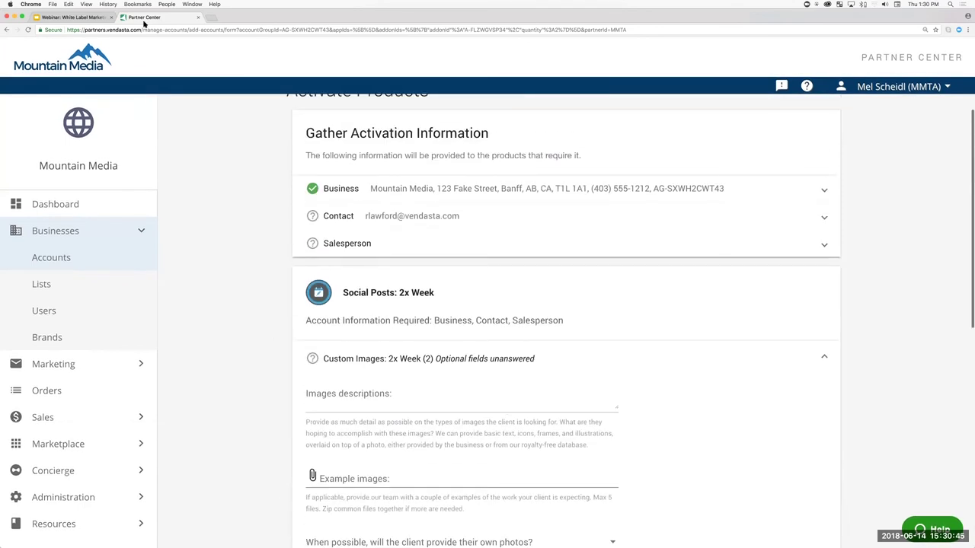
key(super+bracketleft)
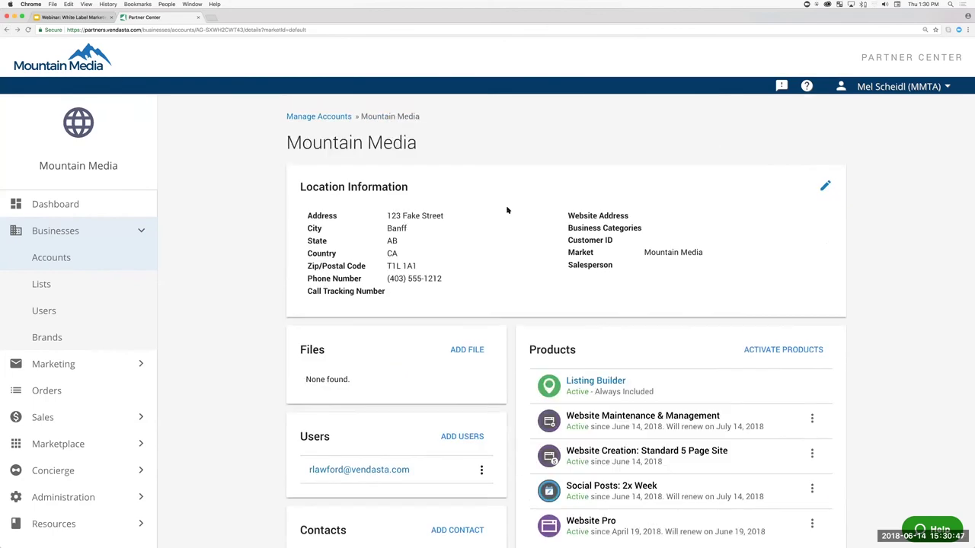
scroll(507, 209, down, 2)
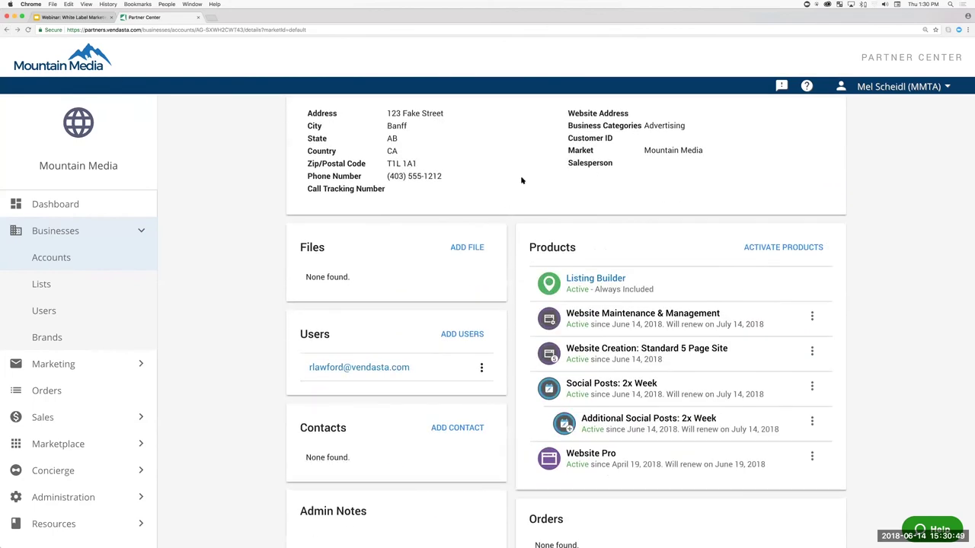
- Switch to the webinar presentation in Google Slides and advance past the "Demo time!" slide
click(67, 20)
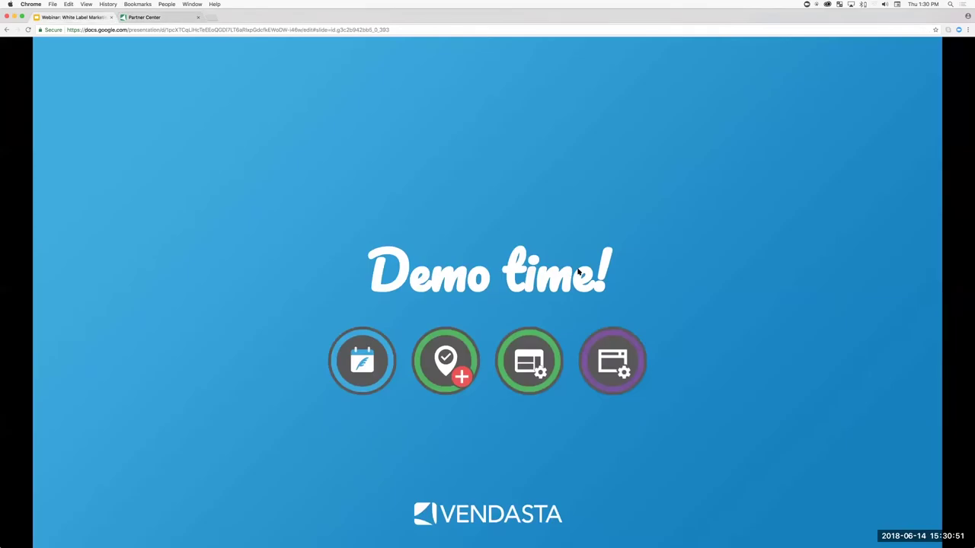
key(Right)
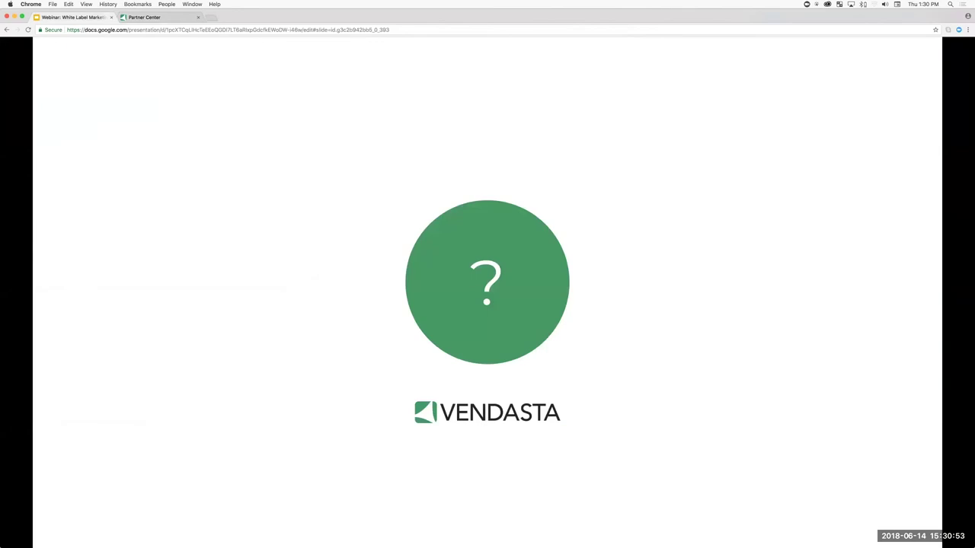